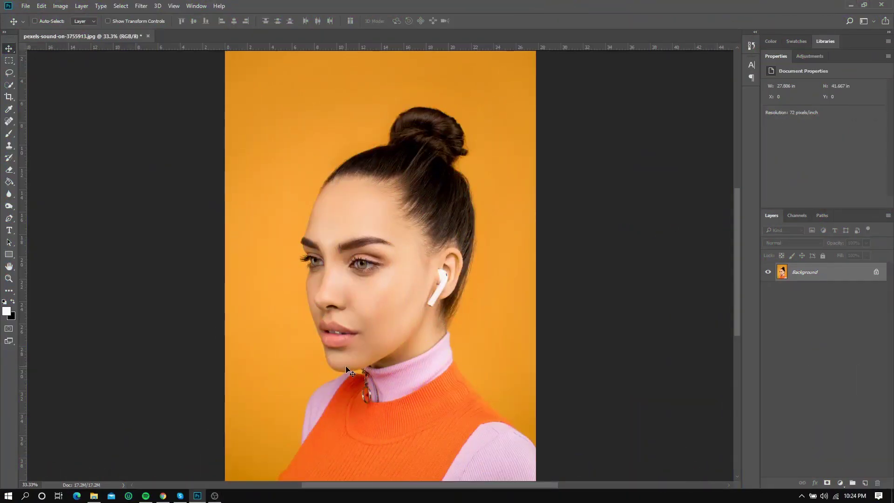
# - Set the Quick Selection tool to Add to selection with a 0% hardness, 51 px brush
pyautogui.hotkey('ctrl', '+')
pyautogui.hotkey('ctrl', '+')
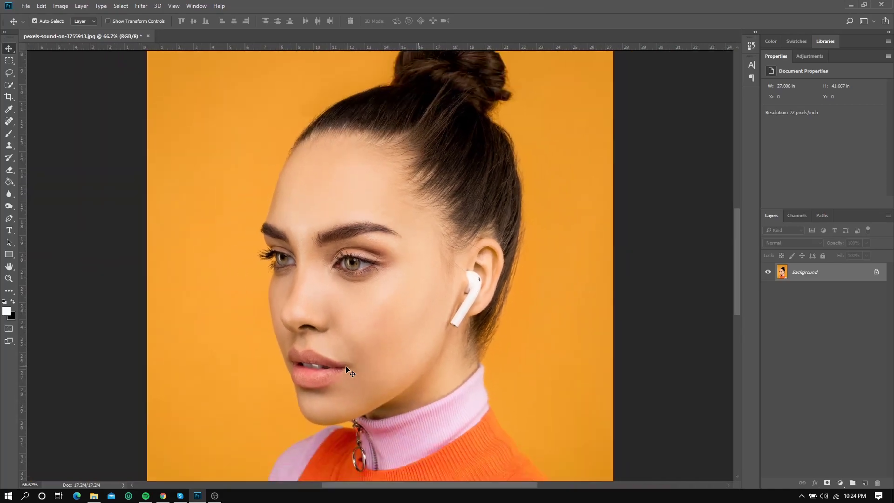
pyautogui.hotkey('ctrl', '-')
pyautogui.hotkey('ctrl', '+')
pyautogui.hotkey('ctrl', '+')
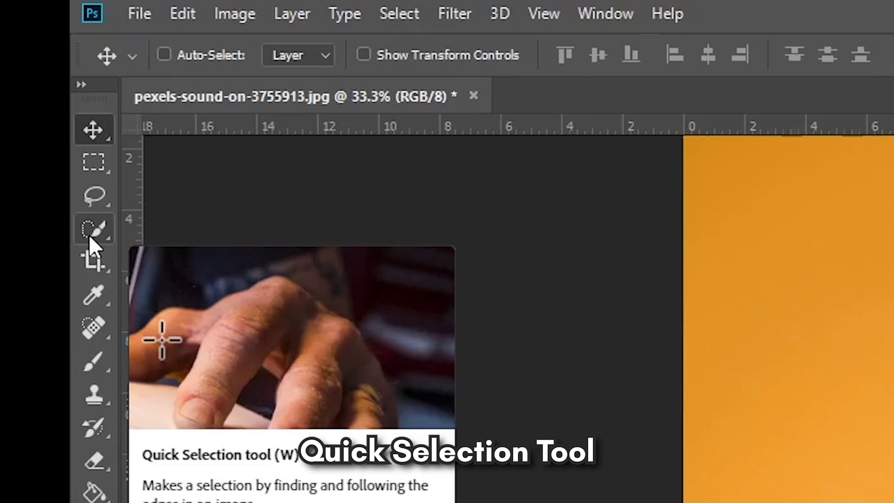
pyautogui.click(89, 235)
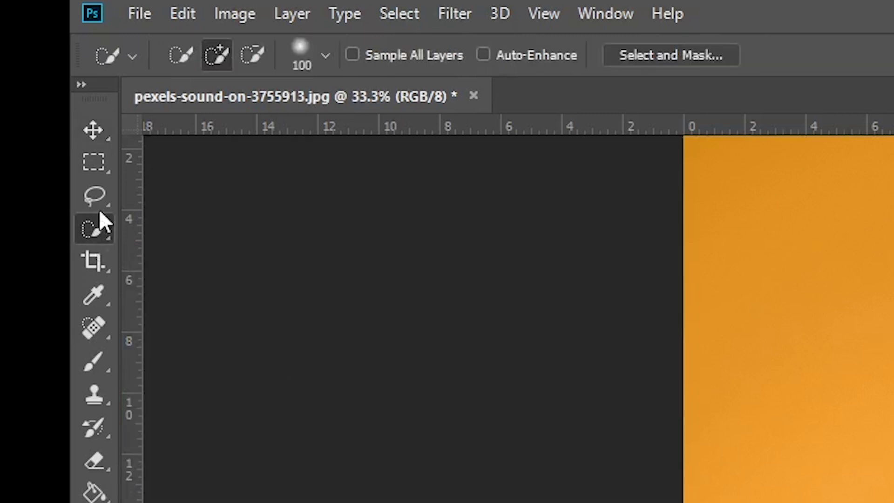
pyautogui.click(216, 53)
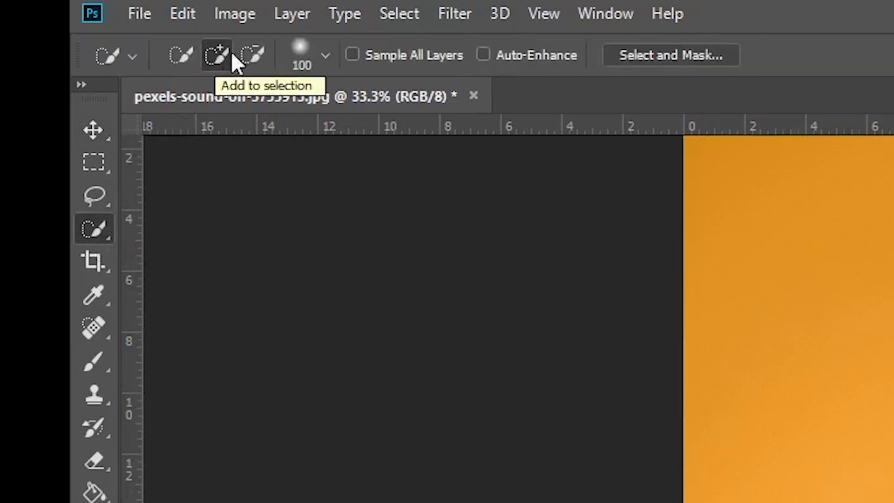
pyautogui.click(325, 53)
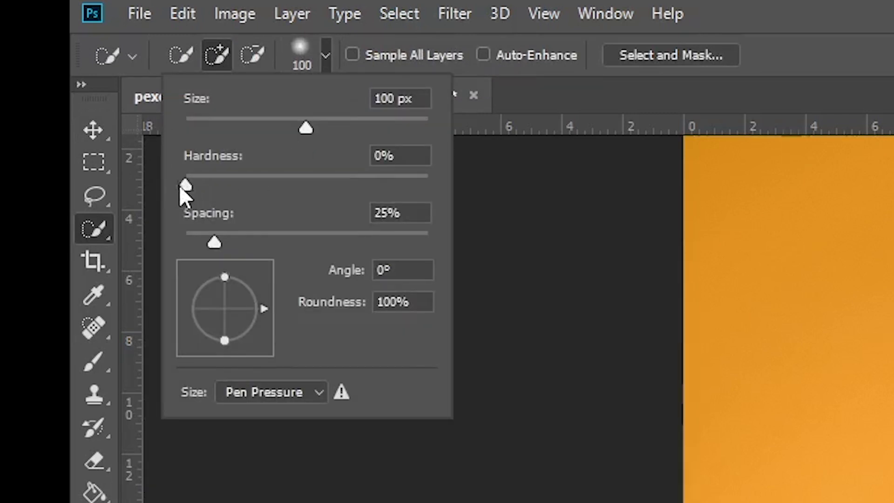
pyautogui.moveTo(180, 188); pyautogui.dragTo(177, 189)
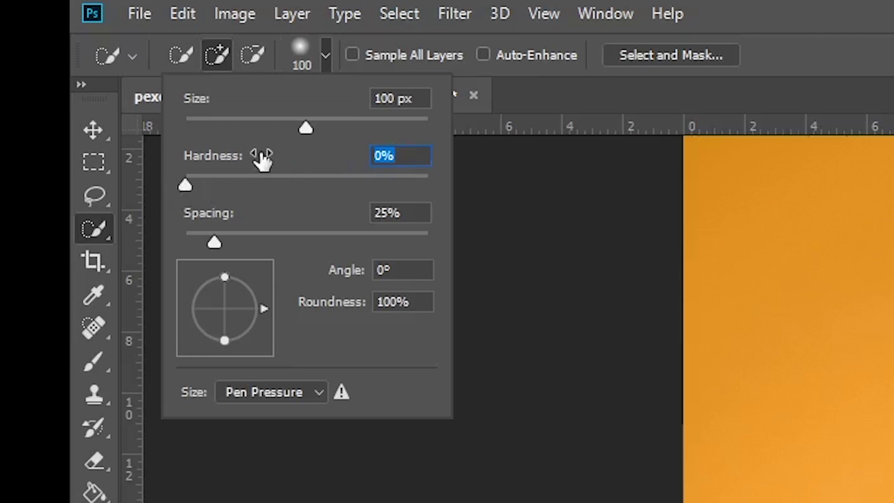
pyautogui.moveTo(306, 128); pyautogui.dragTo(272, 128)
# - Quick-select the hair bun, forehead, eye and ear, using a smaller brush at the ear edge
pyautogui.press('Return')
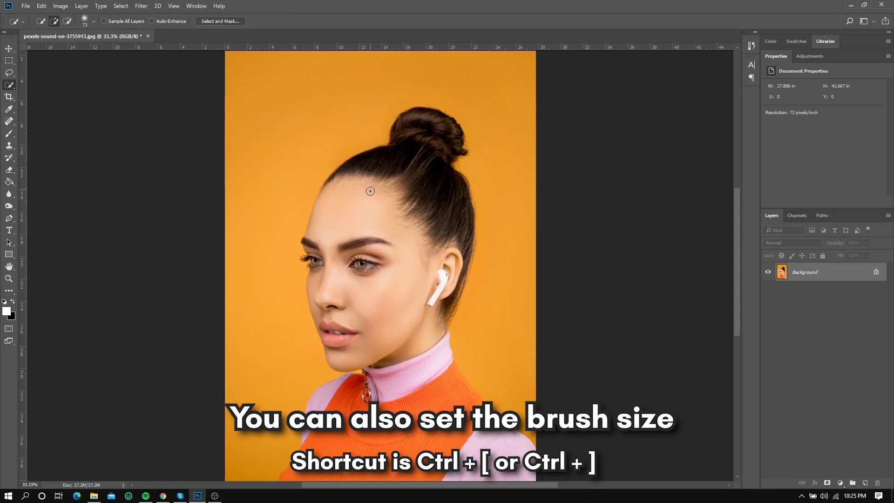
pyautogui.scroll(1, 380, 200)
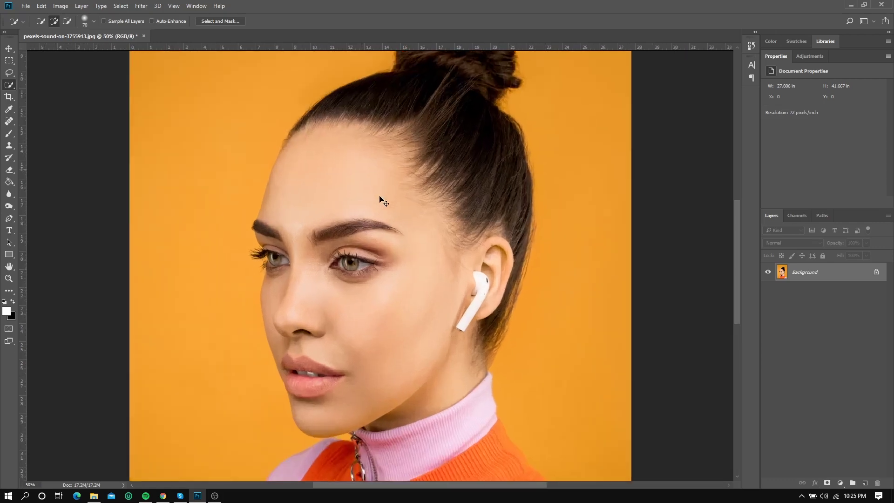
pyautogui.scroll(1, 378, 195)
pyautogui.scroll(3, 420, 154)
pyautogui.scroll(2, 466, 107)
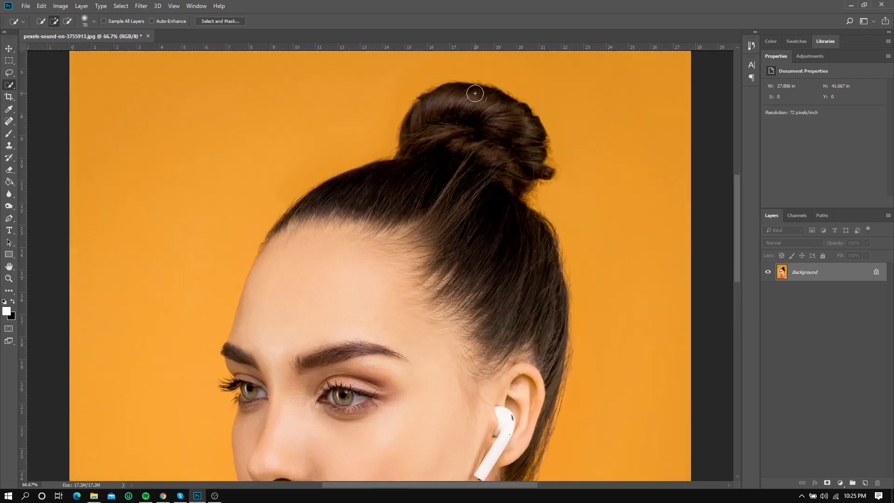
pyautogui.moveTo(465, 131); pyautogui.dragTo(437, 191)
pyautogui.moveTo(454, 318); pyautogui.dragTo(365, 317)
pyautogui.scroll(-2, 329, 156)
pyautogui.scroll(-3, 284, 324)
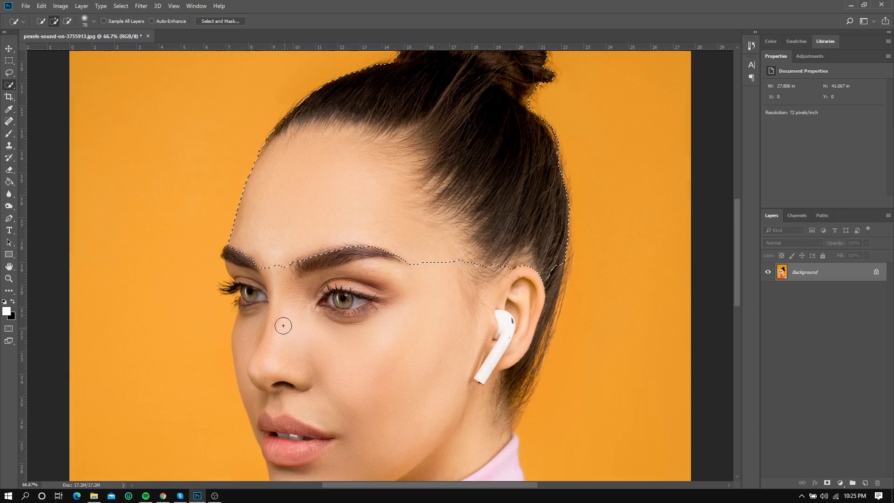
pyautogui.moveTo(232, 254); pyautogui.dragTo(280, 284)
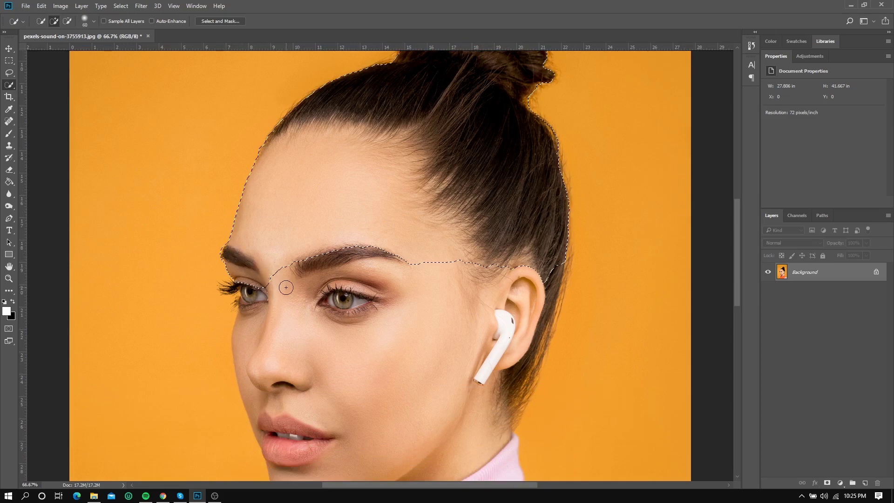
pyautogui.press('[')
pyautogui.press('[')
pyautogui.press('[')
pyautogui.moveTo(522, 268); pyautogui.dragTo(546, 291)
pyautogui.moveTo(501, 414); pyautogui.dragTo(503, 450)
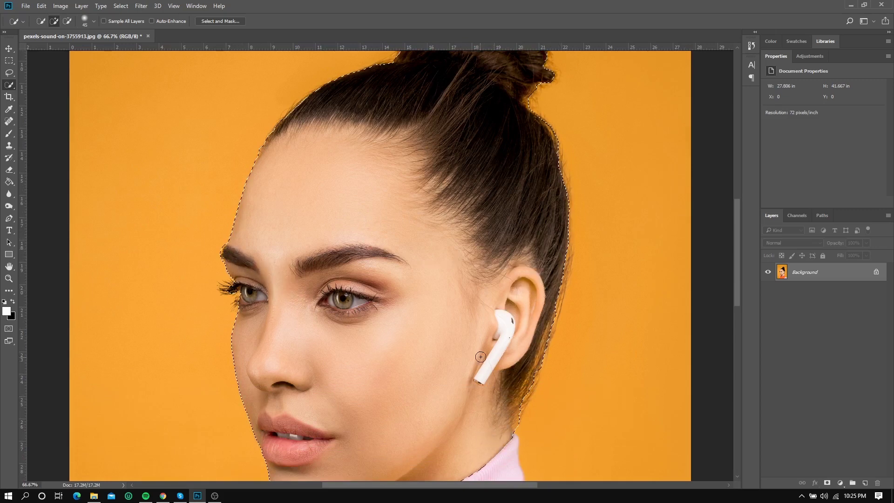
# - Add the sweater beside the zipper and the right shoulder to the selection
pyautogui.scroll(-3, 443, 396)
pyautogui.scroll(-5, 410, 368)
pyautogui.scroll(-3, 380, 345)
pyautogui.scroll(-3, 381, 345)
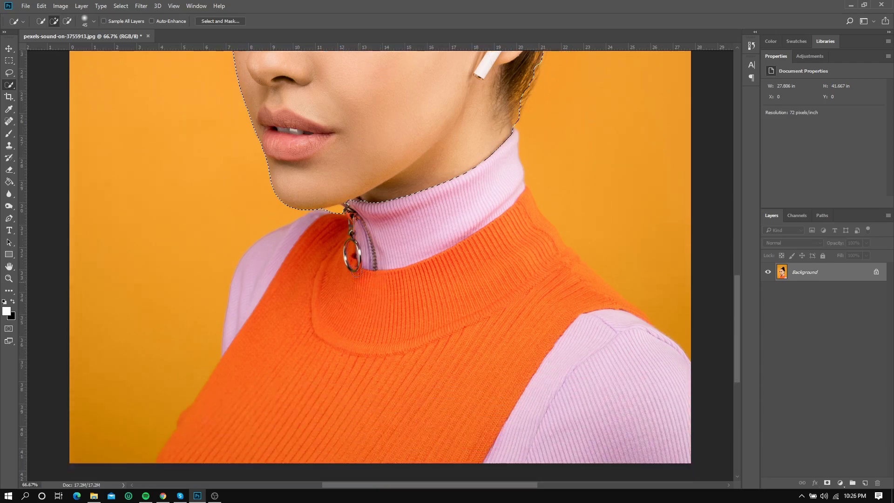
pyautogui.click(316, 231)
pyautogui.moveTo(265, 302); pyautogui.dragTo(638, 322)
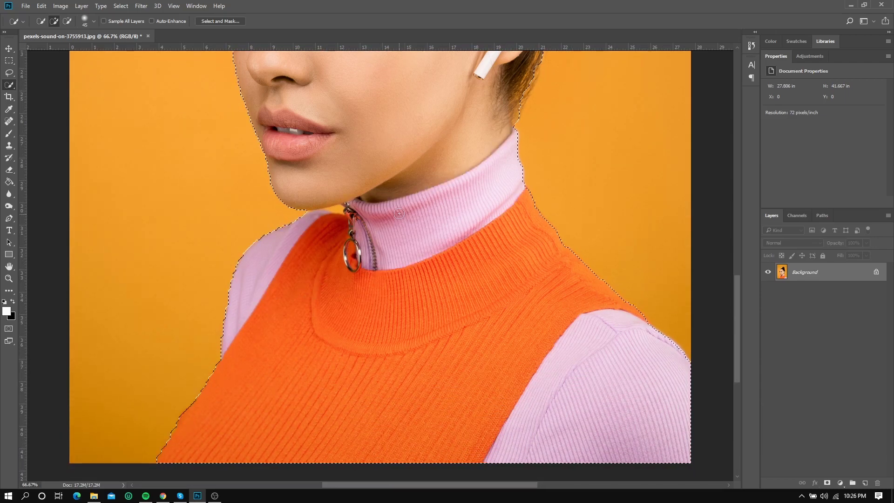
pyautogui.scroll(1, 389, 240)
pyautogui.scroll(3, 390, 239)
pyautogui.scroll(1, 306, 207)
pyautogui.scroll(1, 463, 200)
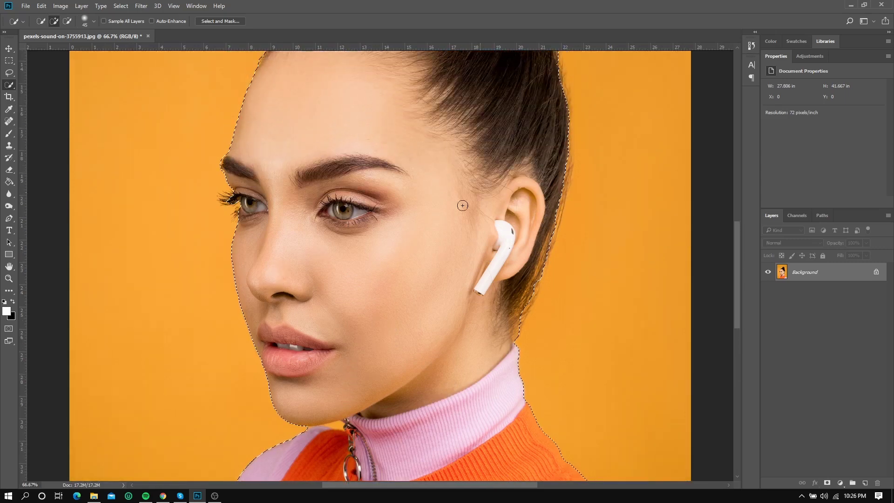
pyautogui.scroll(-3, 463, 200)
pyautogui.scroll(-1, 310, 353)
# - At 200% zoom, Alt-brush the orange gap under the chin beside the zipper out of the selection
pyautogui.hotkey('ctrl', '+')
pyautogui.hotkey('ctrl', '+')
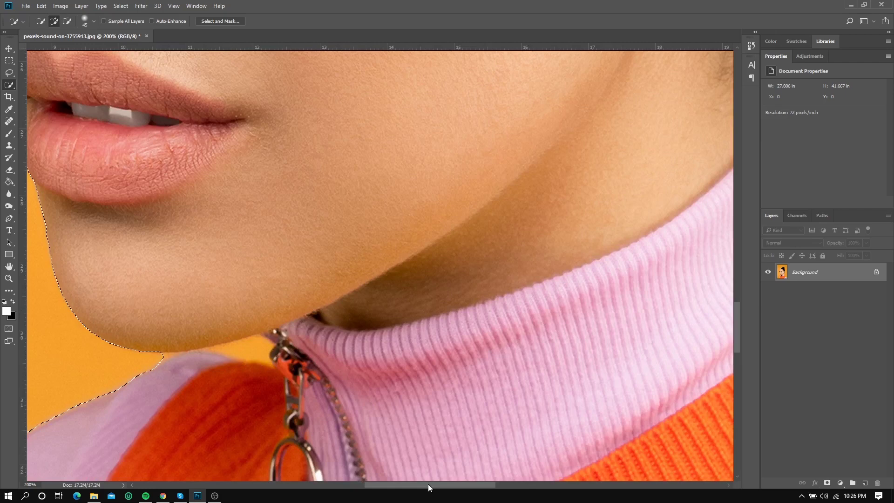
pyautogui.moveTo(429, 484); pyautogui.dragTo(403, 484)
pyautogui.scroll(-1, 441, 381)
pyautogui.scroll(-1, 441, 381)
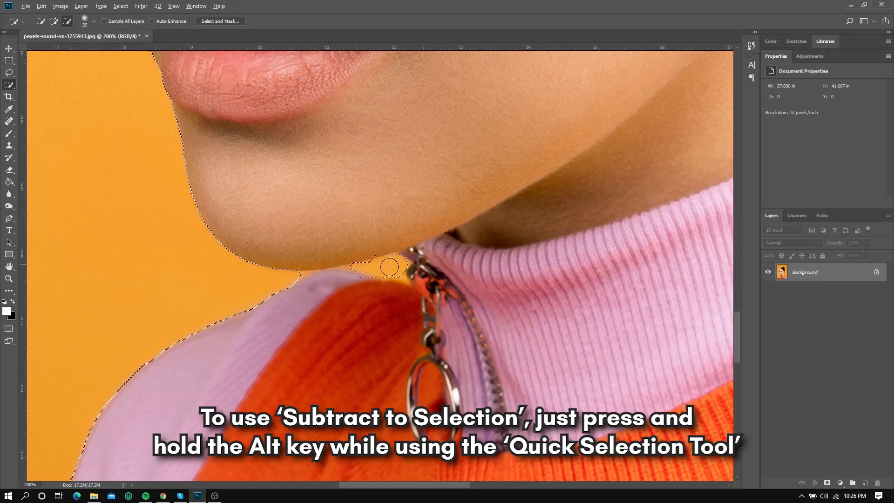
pyautogui.moveTo(389, 266); pyautogui.dragTo(387, 270)
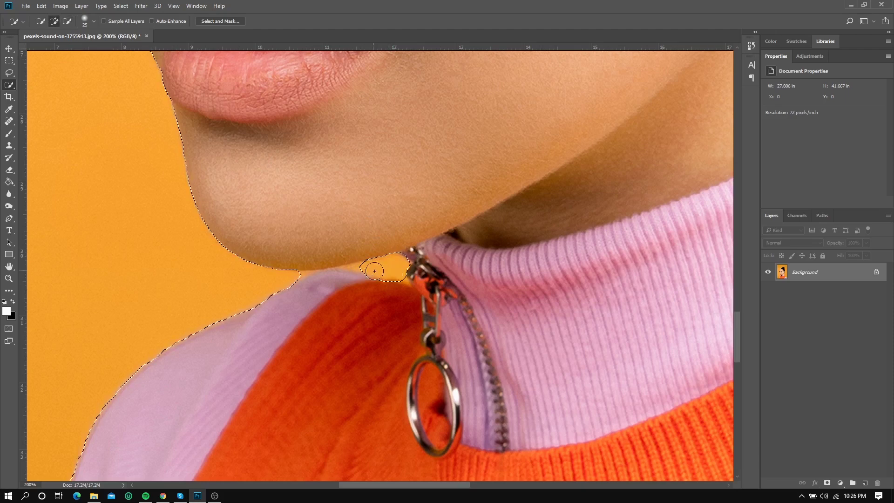
pyautogui.press('[')
pyautogui.moveTo(358, 268); pyautogui.dragTo(404, 280)
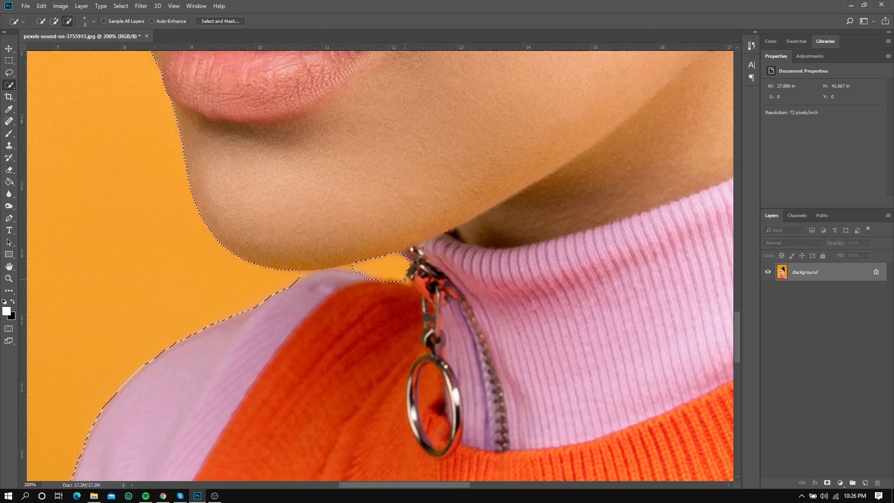
pyautogui.keyDown('alt'); pyautogui.scroll(-2, 406, 279); pyautogui.keyUp('alt')
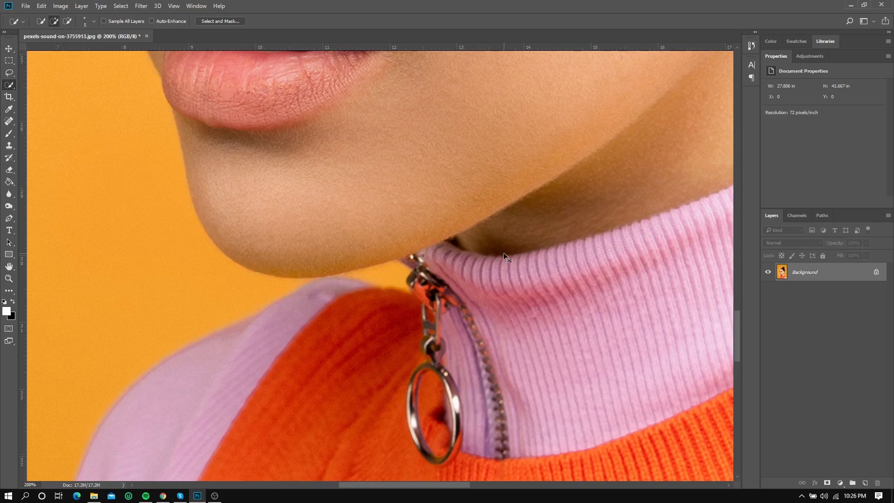
pyautogui.keyDown('alt'); pyautogui.scroll(-2, 504, 253); pyautogui.keyUp('alt')
pyautogui.keyDown('alt'); pyautogui.scroll(4, 384, 263); pyautogui.keyUp('alt')
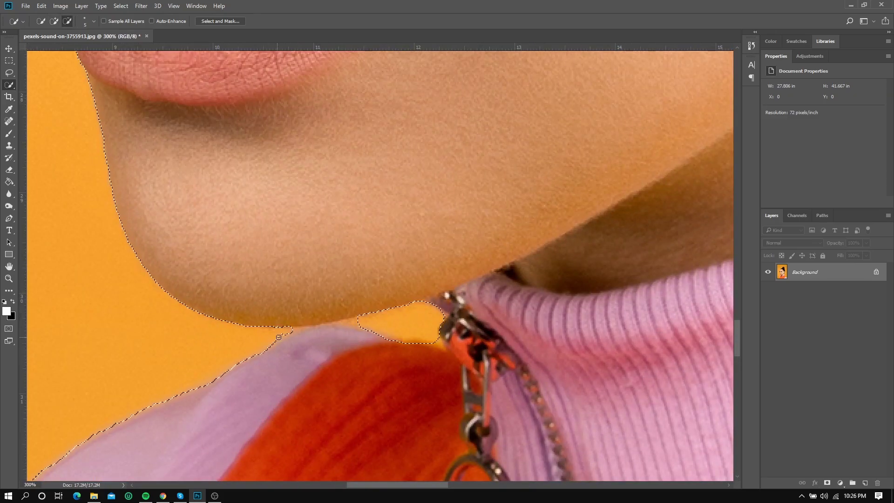
pyautogui.keyDown('alt'); pyautogui.scroll(-2, 274, 345); pyautogui.keyUp('alt')
# - Trim stray orange background off the top of the hair bun with a slightly larger brush
pyautogui.keyDown('alt'); pyautogui.scroll(1, 512, 280); pyautogui.keyUp('alt')
pyautogui.scroll(3, 512, 326)
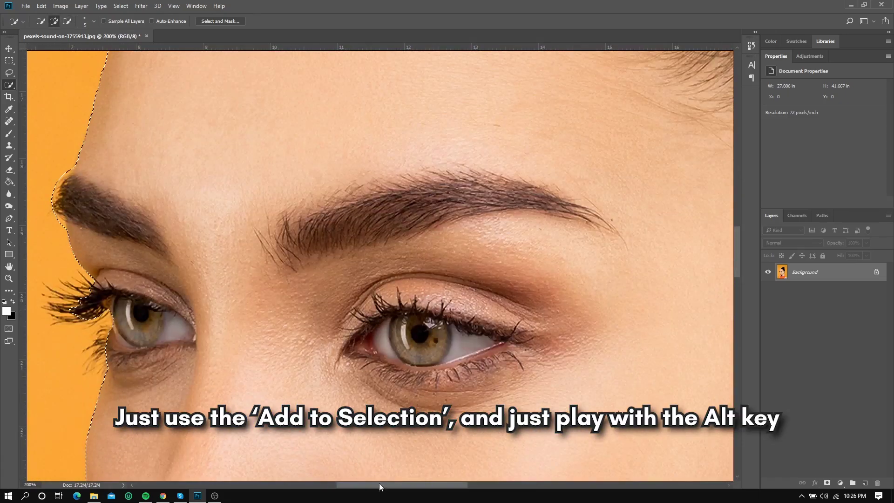
pyautogui.hscroll(-3, 379, 470)
pyautogui.keyDown('alt'); pyautogui.scroll(1, 383, 398); pyautogui.keyUp('alt')
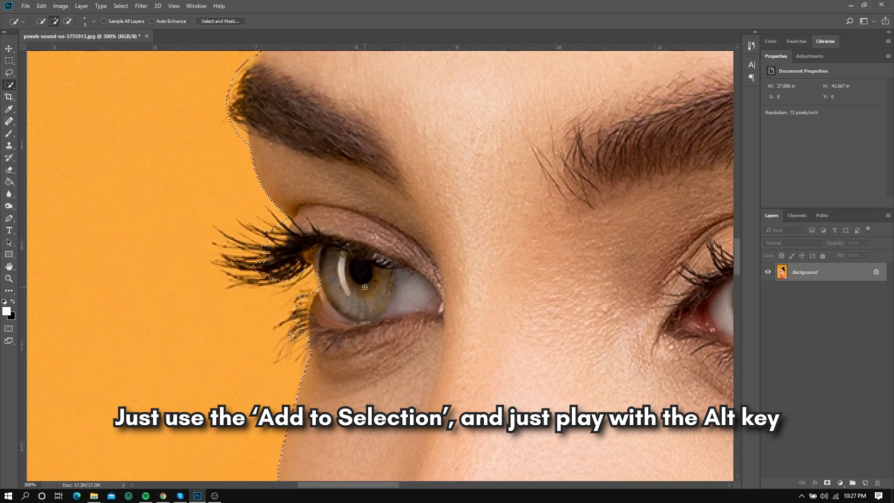
pyautogui.scroll(1, 365, 289)
pyautogui.scroll(2, 326, 210)
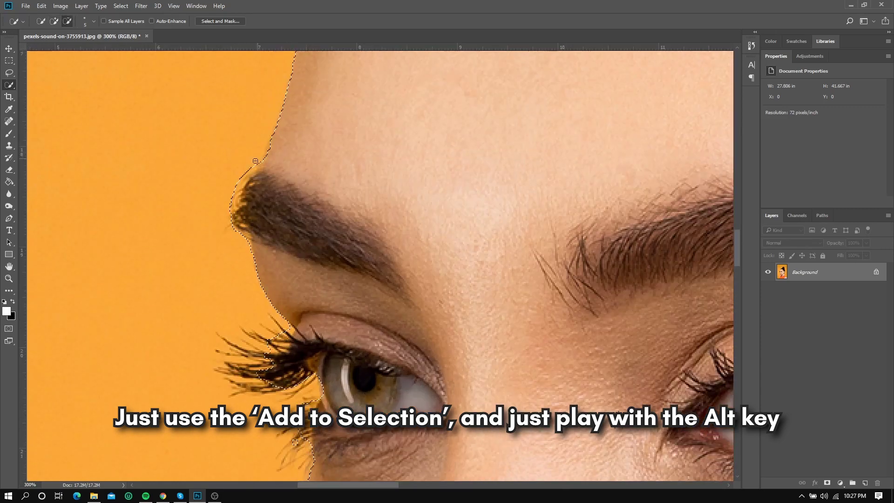
pyautogui.keyDown('alt'); pyautogui.scroll(-5, 307, 179); pyautogui.keyUp('alt')
pyautogui.keyDown('alt'); pyautogui.scroll(-1, 310, 183); pyautogui.keyUp('alt')
pyautogui.keyDown('alt'); pyautogui.scroll(2, 309, 184); pyautogui.keyUp('alt')
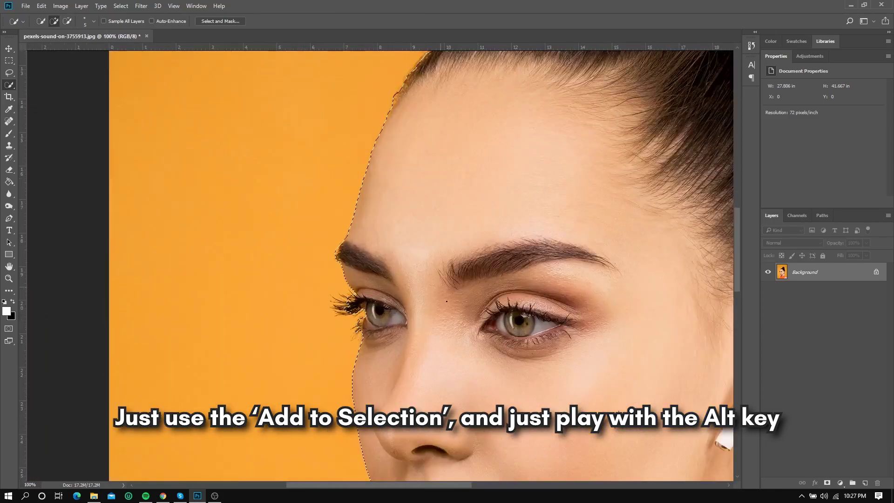
pyautogui.keyDown('alt'); pyautogui.scroll(1, 309, 184); pyautogui.keyUp('alt')
pyautogui.scroll(5, 713, 322)
pyautogui.keyDown('alt'); pyautogui.scroll(1, 567, 165); pyautogui.keyUp('alt')
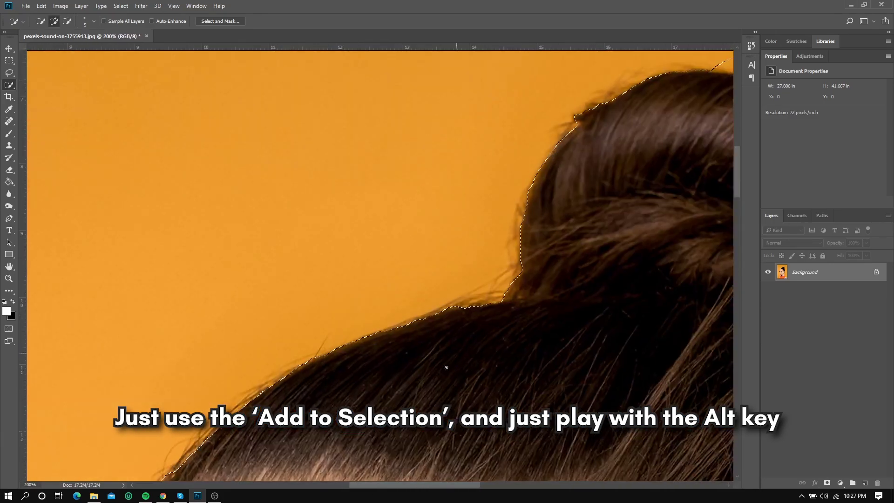
pyautogui.keyDown('alt'); pyautogui.scroll(1, 567, 165); pyautogui.keyUp('alt')
pyautogui.scroll(3, 567, 165)
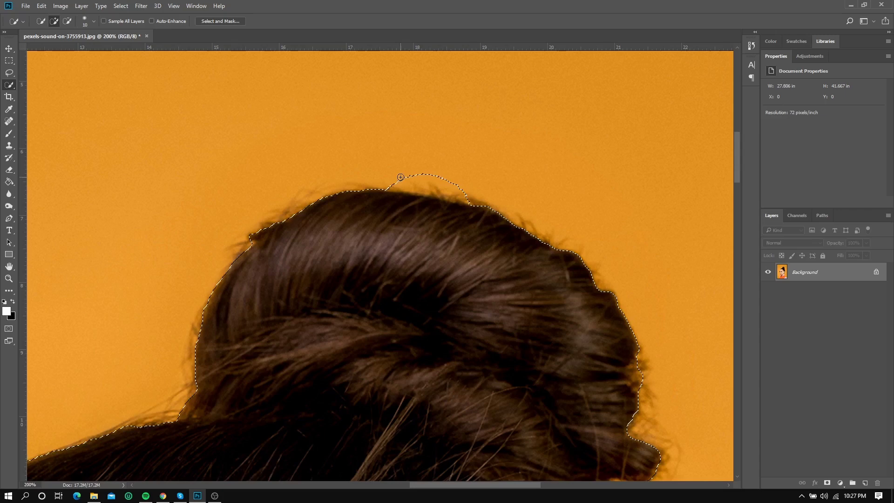
pyautogui.press(']')
pyautogui.keyDown('alt'); pyautogui.click(465, 192); pyautogui.keyUp('alt')
# - Open Select and Mask for the selection, previewing against white
pyautogui.keyDown('alt'); pyautogui.scroll(-3, 387, 176); pyautogui.keyUp('alt')
pyautogui.keyDown('alt'); pyautogui.scroll(-2, 387, 177); pyautogui.keyUp('alt')
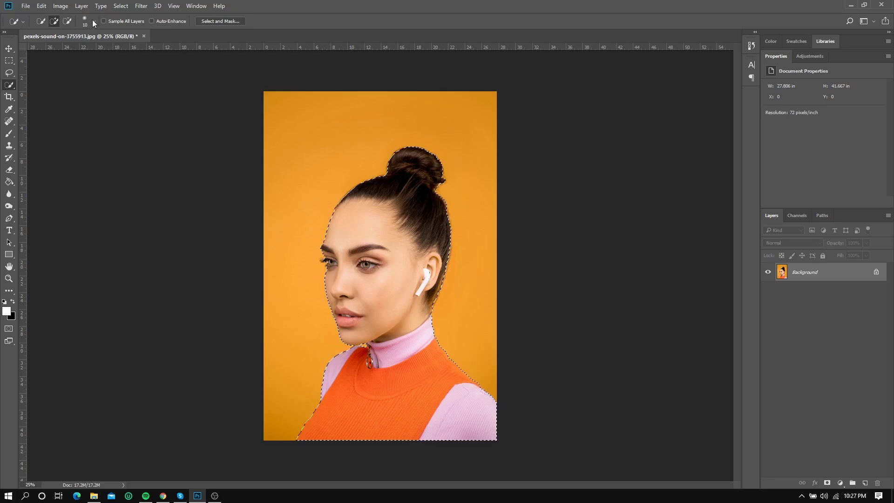
pyautogui.click(120, 6)
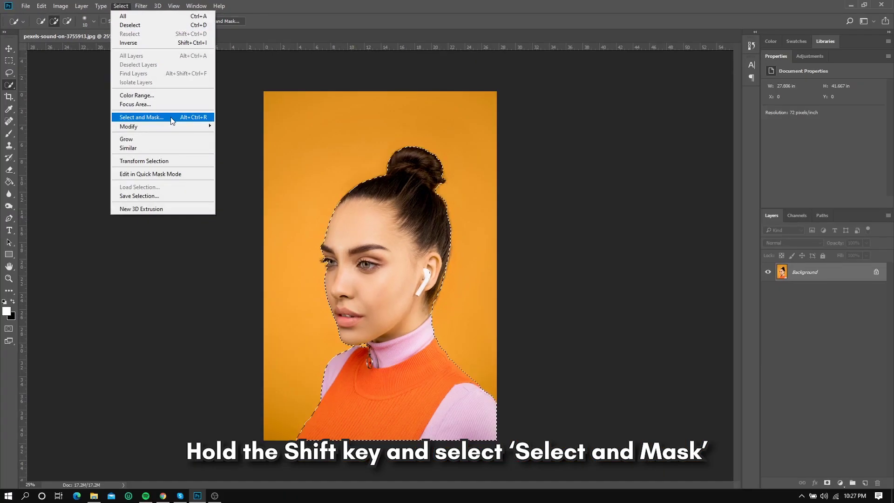
pyautogui.keyDown('shift'); pyautogui.click(172, 121); pyautogui.keyUp('shift')
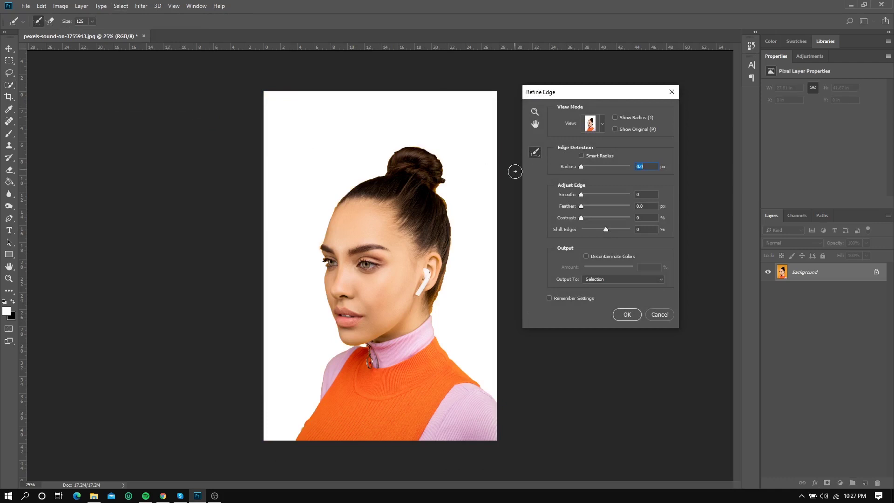
# - With the Refine Radius Tool, brush along the hairline, temple and eye corner edges
pyautogui.click(535, 153)
pyautogui.hotkey('ctrl', '+')
pyautogui.hotkey('ctrl', '+')
pyautogui.hotkey('ctrl', '+')
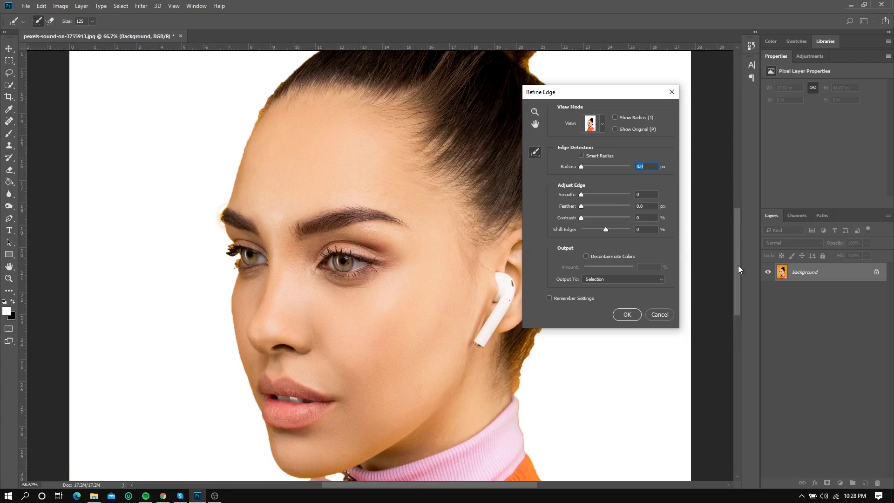
pyautogui.moveTo(739, 269); pyautogui.dragTo(735, 231)
pyautogui.moveTo(403, 138)
pyautogui.mouseDown()
pyautogui.moveTo(239, 296)
pyautogui.moveTo(224, 338)
pyautogui.mouseUp()
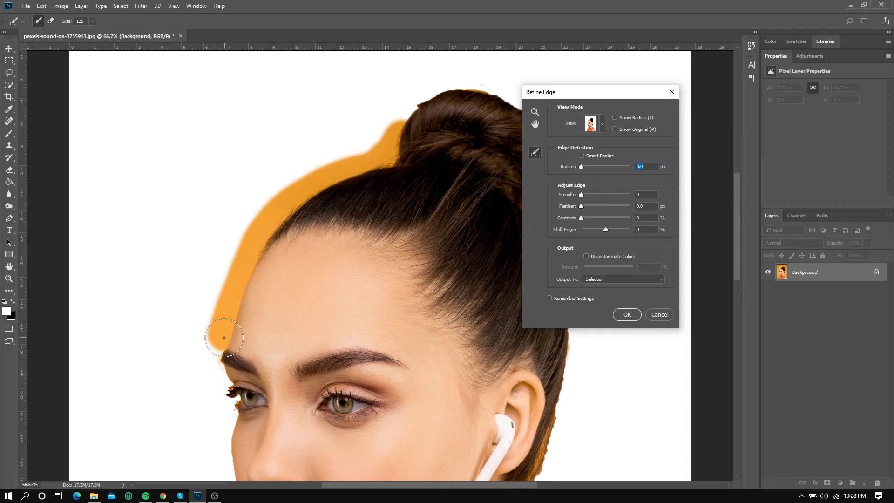
pyautogui.scroll(-1, 195, 359)
pyautogui.scroll(-1, 196, 359)
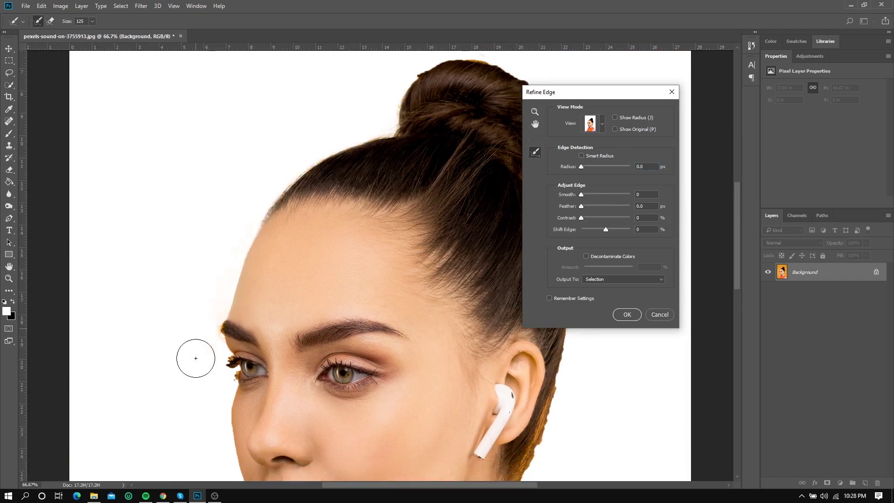
pyautogui.scroll(-1, 200, 350)
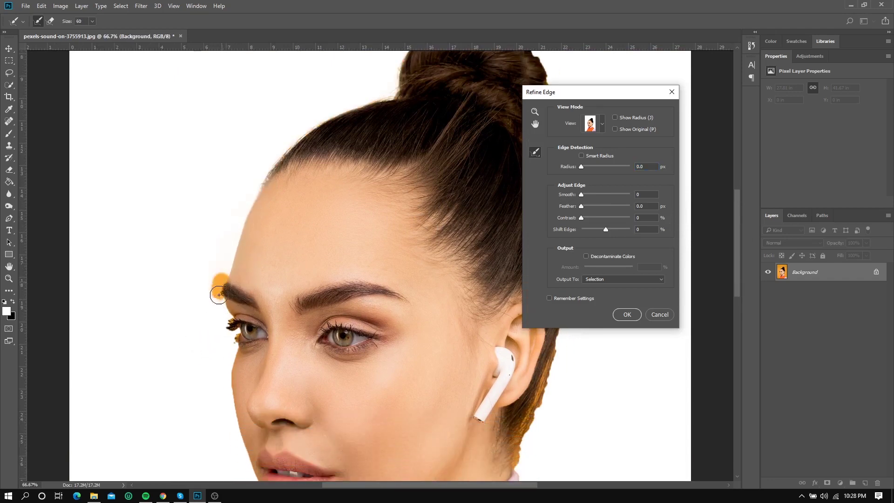
pyautogui.moveTo(219, 295)
pyautogui.mouseDown()
pyautogui.moveTo(235, 336)
pyautogui.moveTo(233, 307)
pyautogui.mouseUp()
pyautogui.scroll(-1, 228, 321)
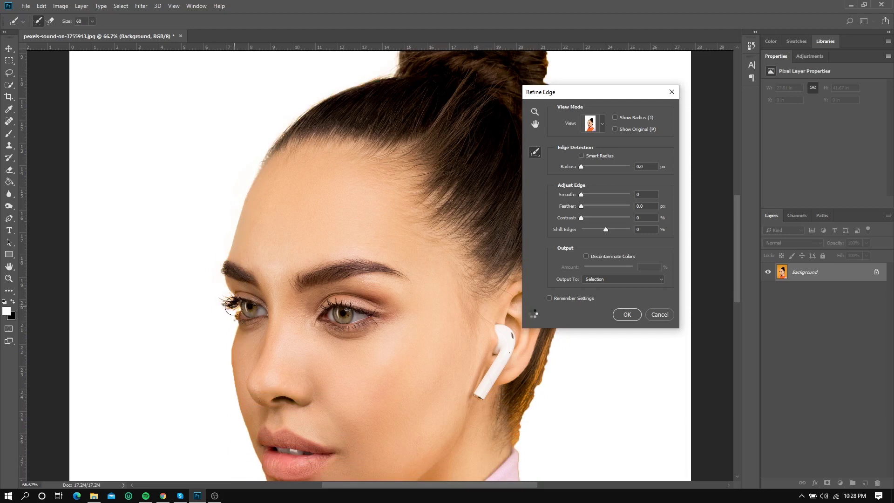
pyautogui.moveTo(235, 350)
pyautogui.mouseDown()
pyautogui.moveTo(227, 357)
pyautogui.moveTo(259, 468)
pyautogui.mouseUp()
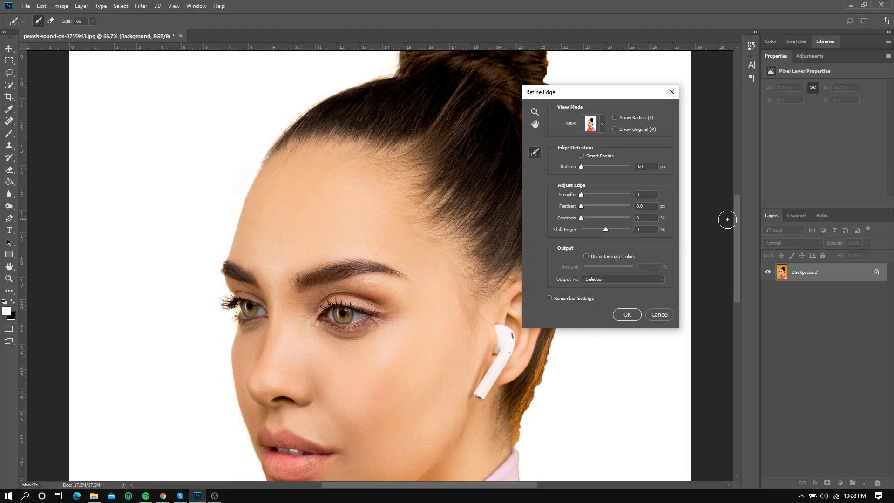
# - Refine-brush the cheek, chin and left shoulder edges
pyautogui.scroll(-5, 727, 219)
pyautogui.scroll(-1, 738, 273)
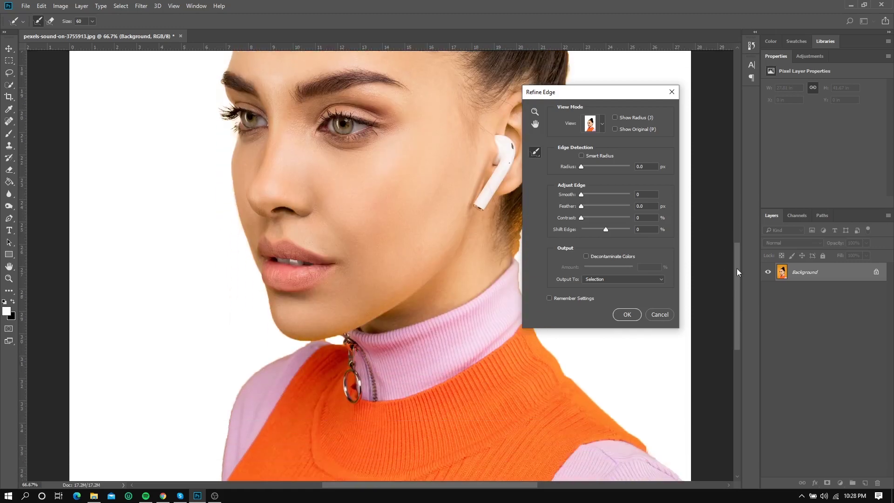
pyautogui.moveTo(235, 165); pyautogui.dragTo(274, 315)
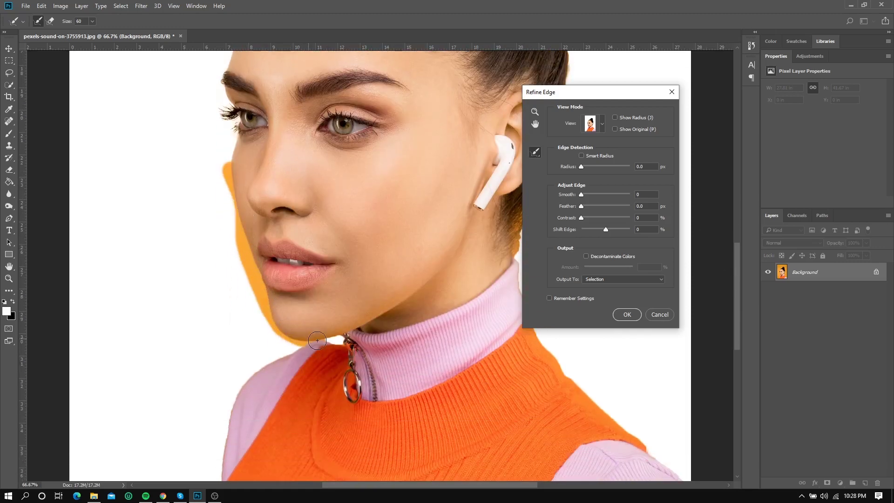
pyautogui.moveTo(308, 347)
pyautogui.mouseDown()
pyautogui.moveTo(230, 409)
pyautogui.moveTo(223, 463)
pyautogui.mouseUp()
pyautogui.moveTo(738, 288); pyautogui.dragTo(736, 325)
pyautogui.moveTo(217, 287)
pyautogui.mouseDown()
pyautogui.moveTo(187, 393)
pyautogui.moveTo(150, 443)
pyautogui.mouseUp()
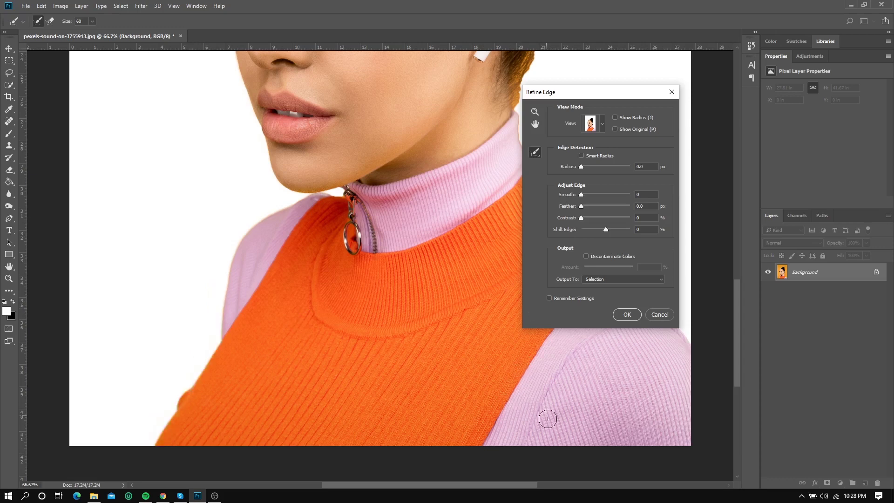
# - Refine-brush the right shoulder and neck edges
pyautogui.moveTo(463, 489); pyautogui.dragTo(521, 489)
pyautogui.moveTo(483, 316)
pyautogui.mouseDown()
pyautogui.moveTo(359, 193)
pyautogui.moveTo(331, 133)
pyautogui.mouseUp()
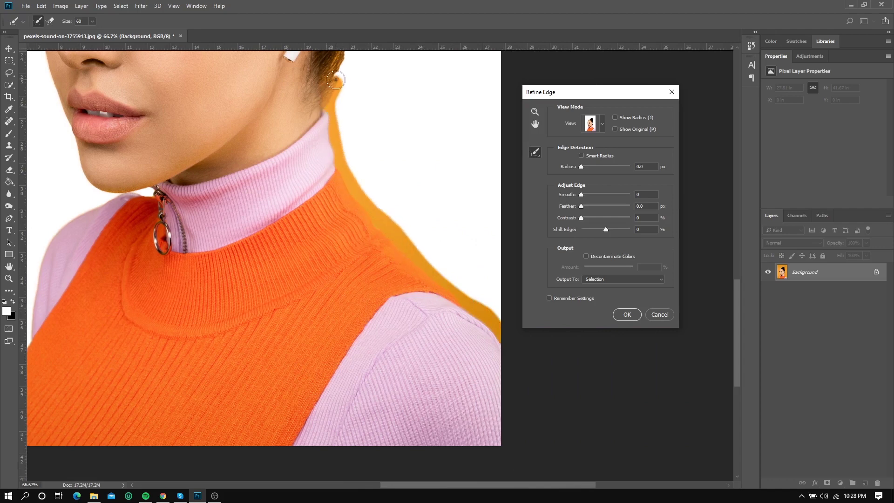
pyautogui.scroll(1, 401, 133)
pyautogui.scroll(1, 401, 133)
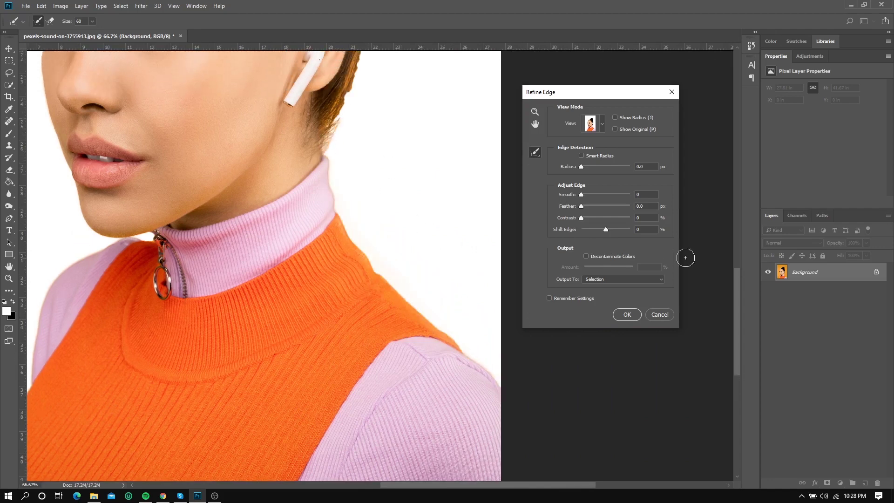
pyautogui.moveTo(496, 376); pyautogui.dragTo(523, 386)
# - Refine-brush the hair behind the ear and around the bun, then zoom out to fit
pyautogui.moveTo(737, 279); pyautogui.dragTo(735, 228)
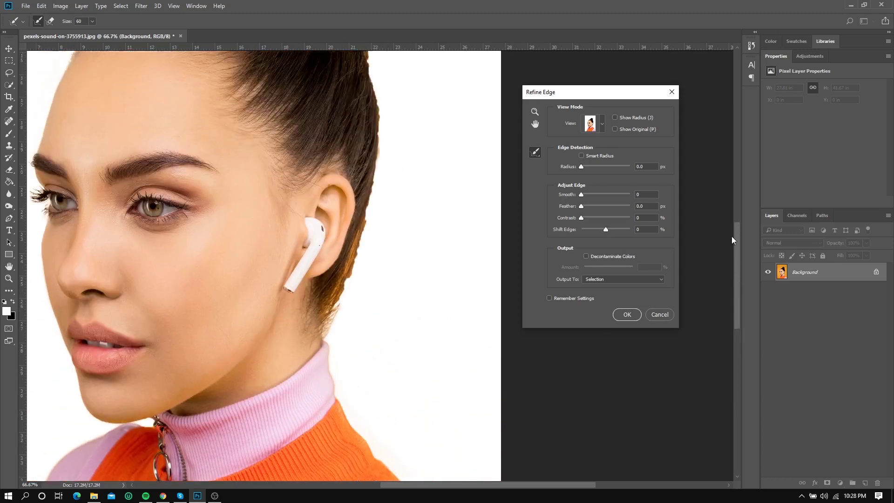
pyautogui.moveTo(352, 272); pyautogui.dragTo(341, 314)
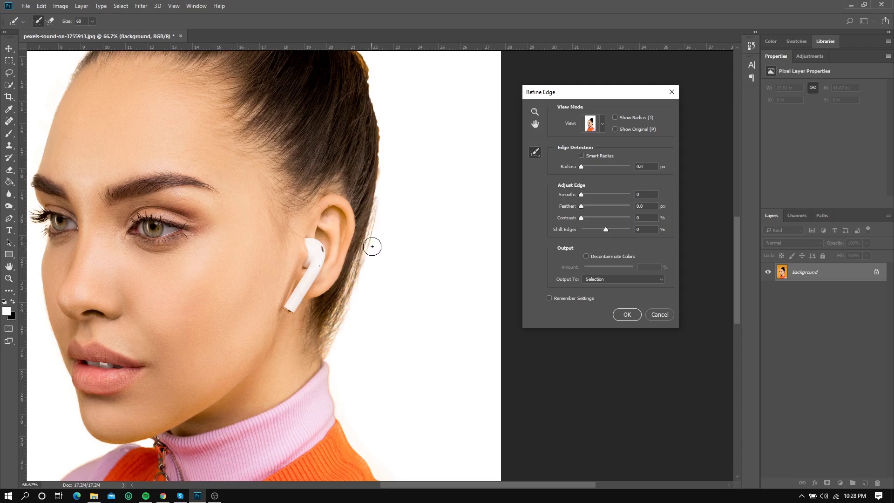
pyautogui.scroll(2, 375, 240)
pyautogui.scroll(3, 401, 246)
pyautogui.scroll(1, 393, 279)
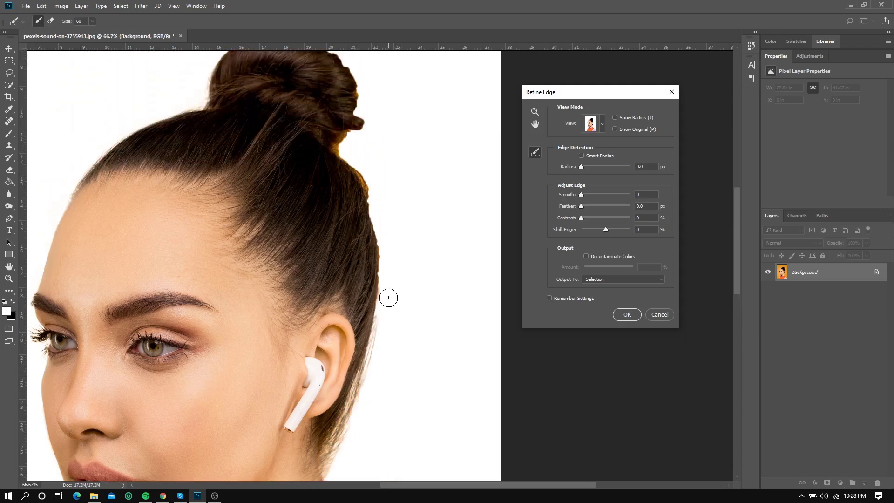
pyautogui.moveTo(380, 310); pyautogui.dragTo(375, 264)
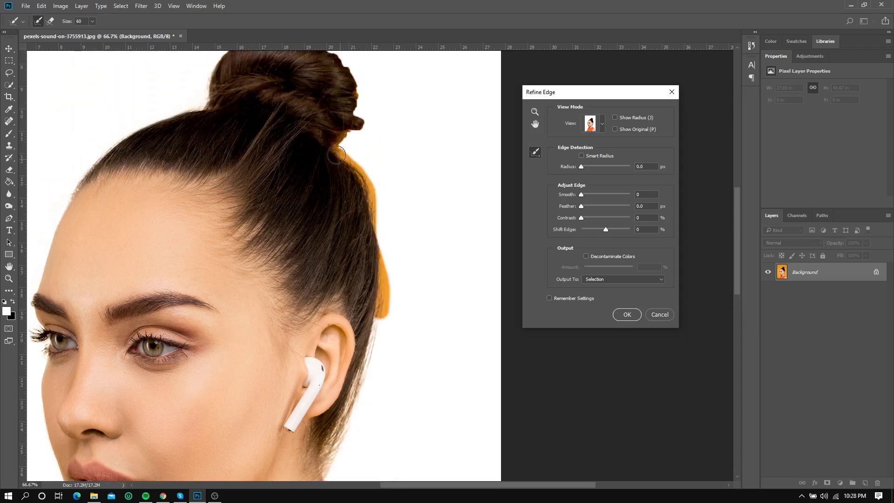
pyautogui.scroll(3, 374, 163)
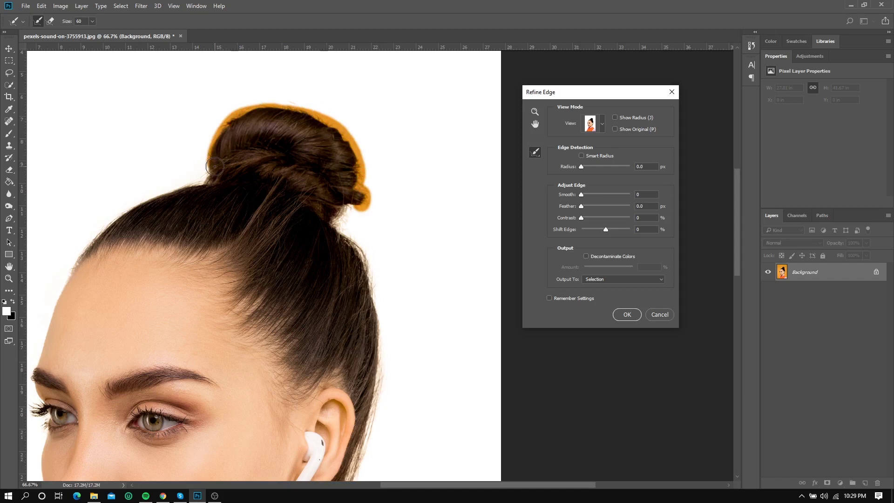
pyautogui.moveTo(229, 123); pyautogui.dragTo(347, 219)
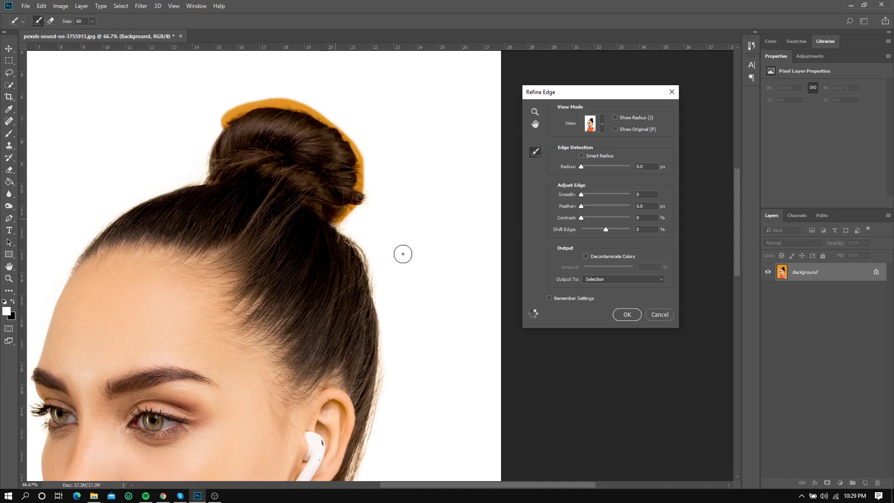
pyautogui.hotkey('ctrl', '-')
pyautogui.hotkey('ctrl', '-')
pyautogui.hotkey('ctrl', '-')
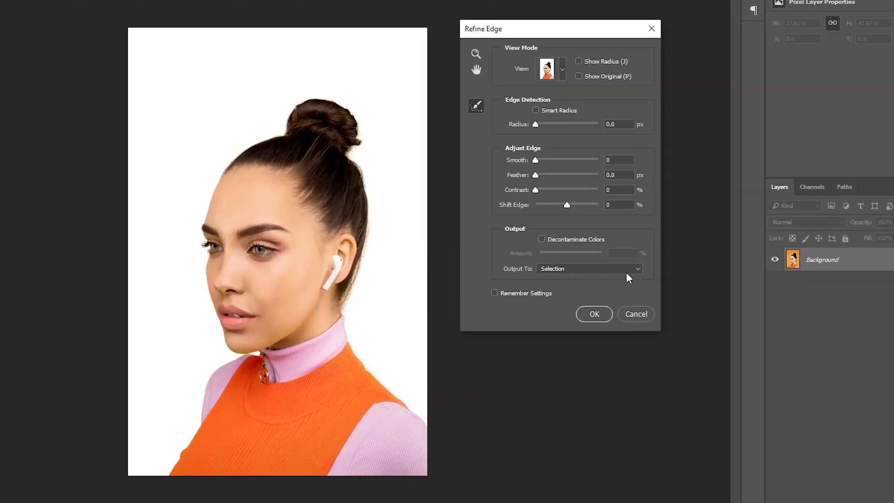
# - Output the refined cutout to a New Layer and select the original Background layer
pyautogui.click(658, 279)
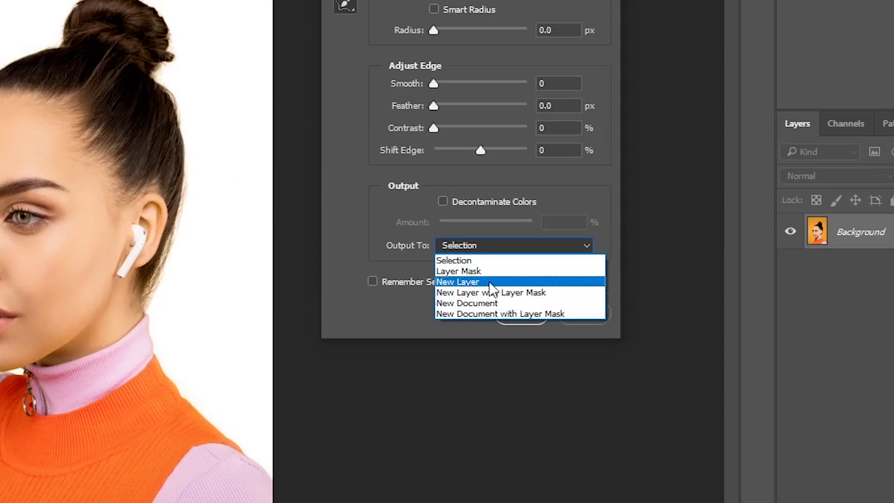
pyautogui.click(489, 283)
pyautogui.click(533, 311)
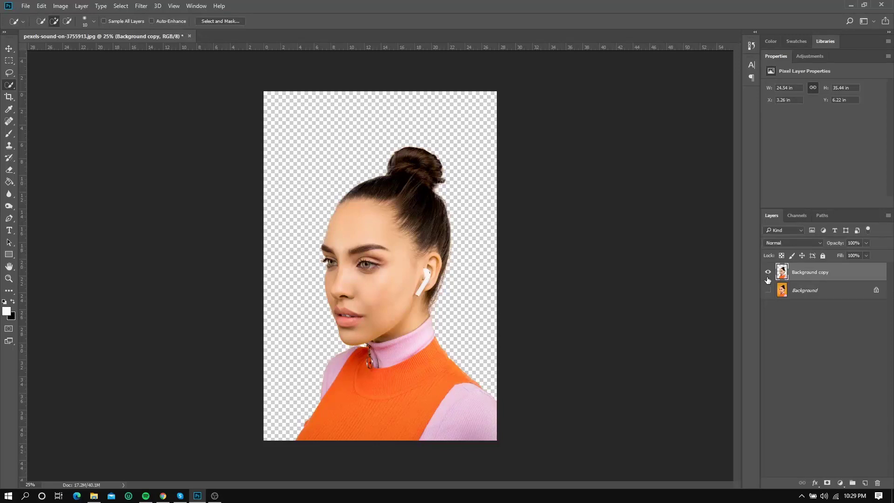
pyautogui.scroll(3, 489, 245)
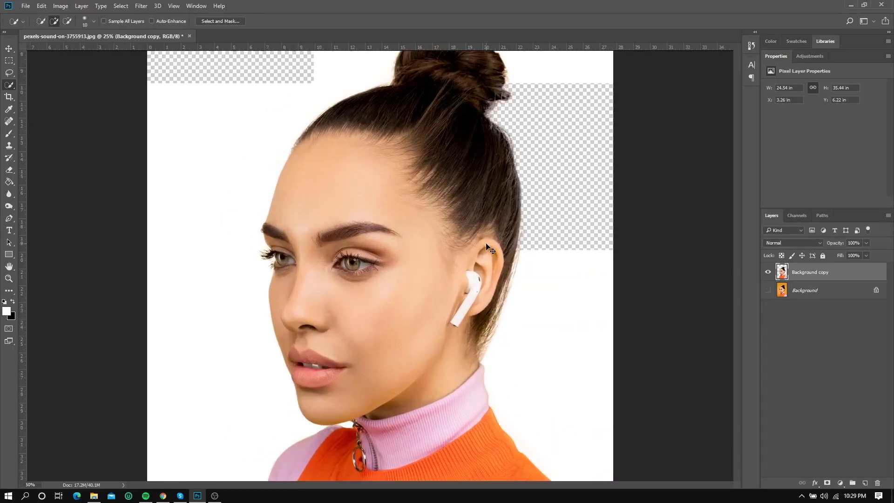
pyautogui.scroll(-2, 487, 246)
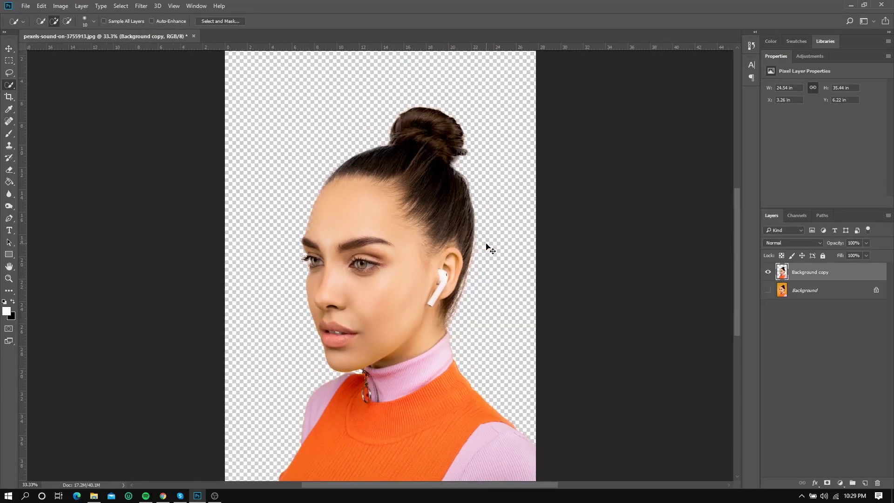
pyautogui.scroll(-1, 489, 247)
pyautogui.click(823, 290)
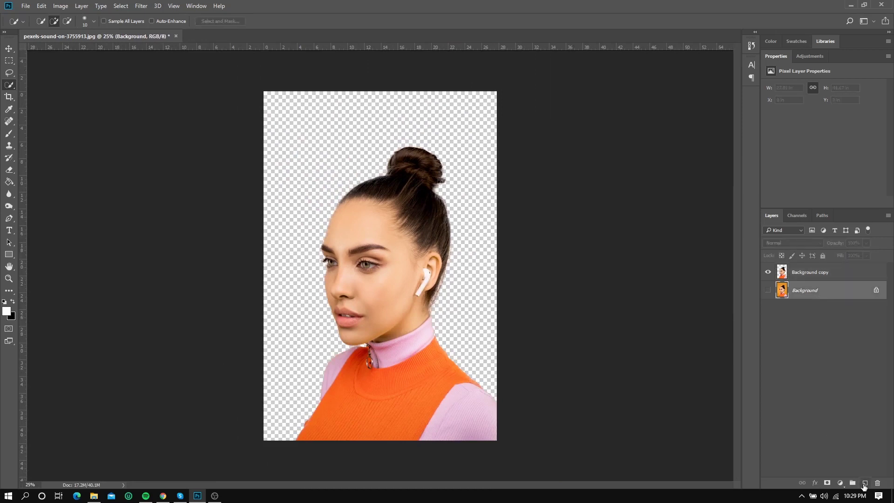
# - Create Layer 1, fill it white with the Paint Bucket, and hide it
pyautogui.click(865, 484)
pyautogui.click(8, 182)
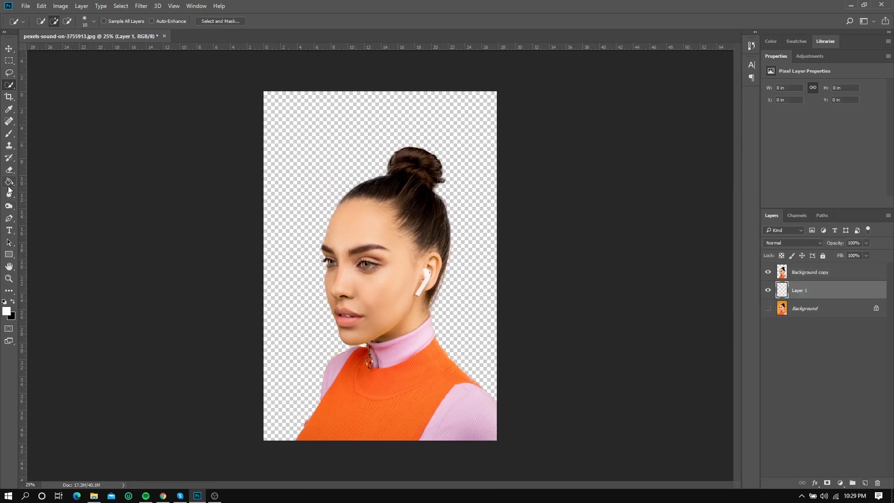
pyautogui.click(325, 161)
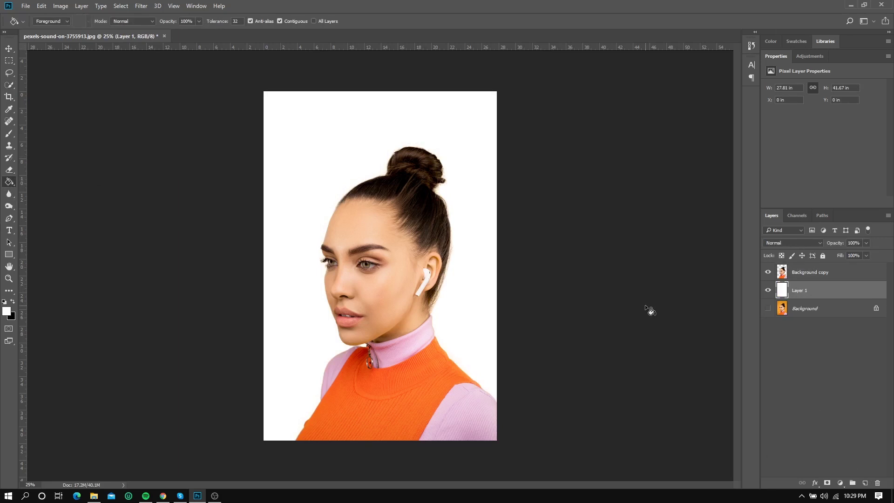
pyautogui.click(768, 290)
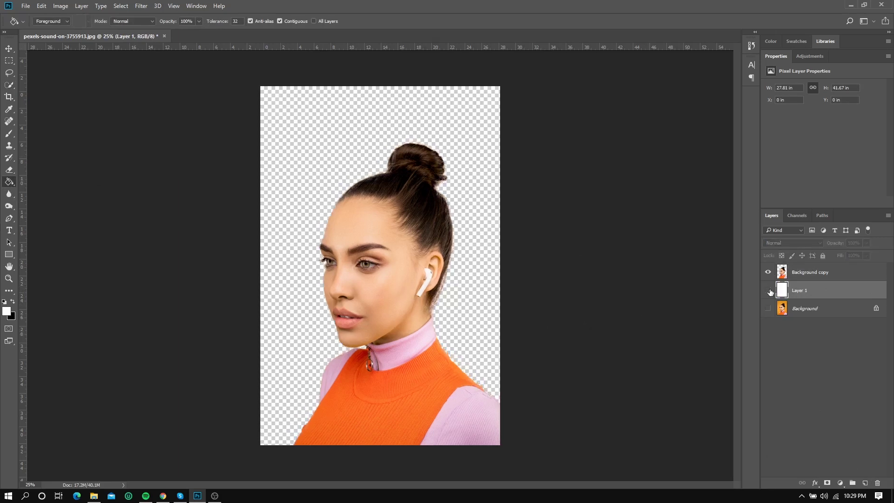
pyautogui.hotkey('ctrl', '+')
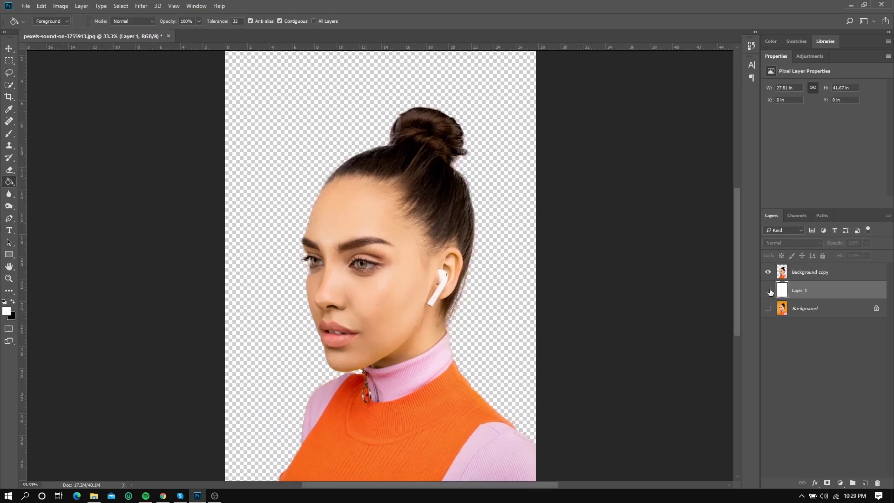